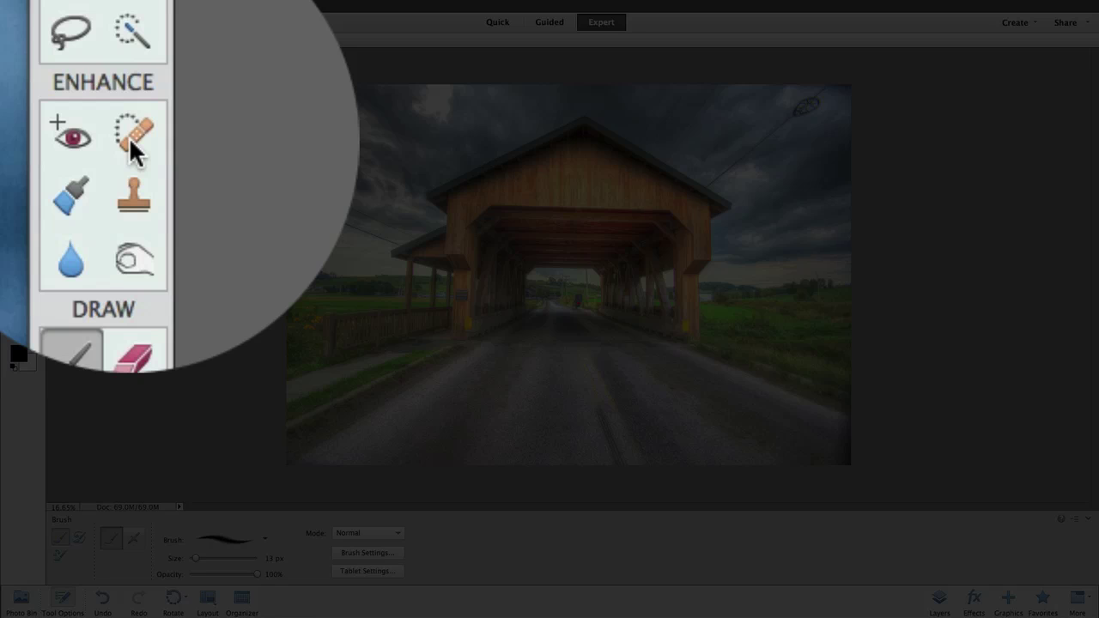
- Remove the lower power line left of the bridge with the Spot Healing Brush, Content Aware type, at 90 px
{"action": "left_click", "coordinate": [129, 137]}
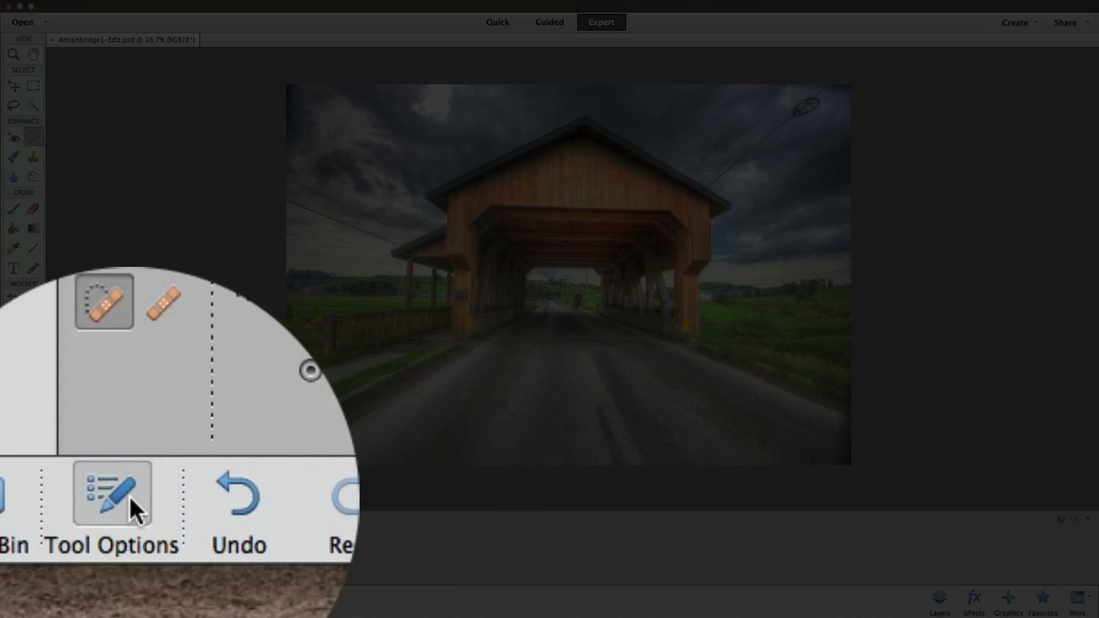
{"action": "left_click", "coordinate": [129, 495]}
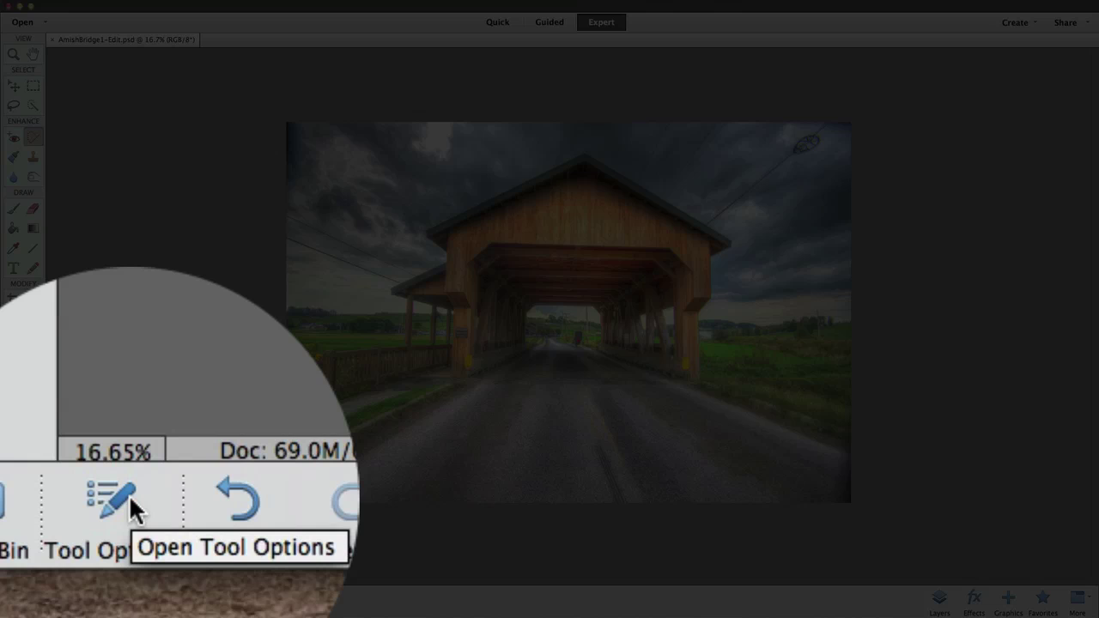
{"action": "left_click", "coordinate": [129, 494]}
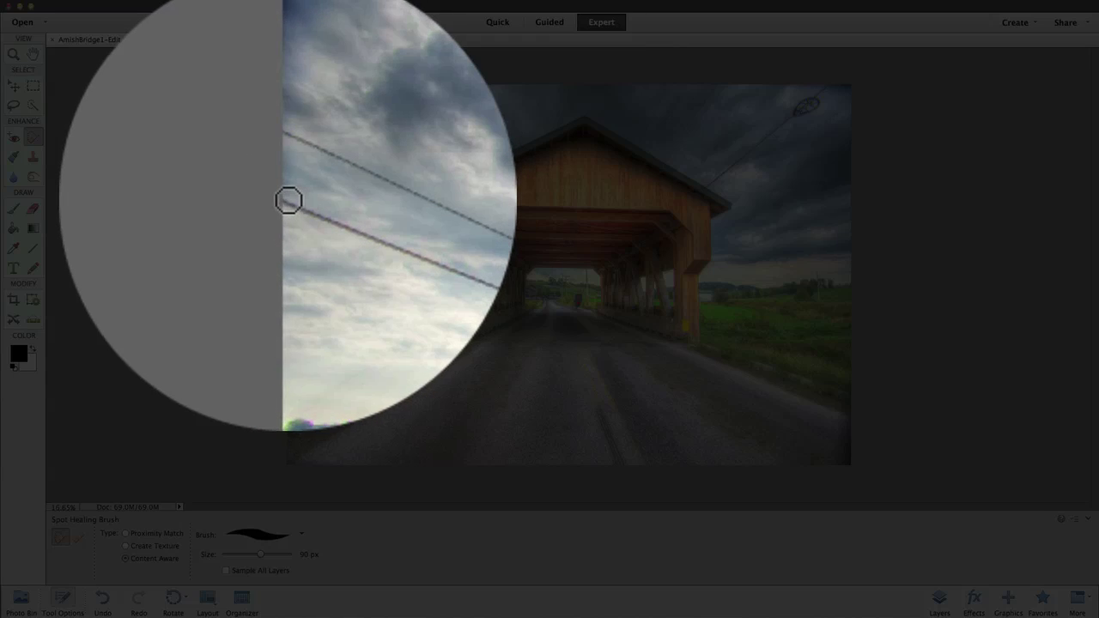
{"action": "mouse_move", "coordinate": [288, 200]}
{"action": "left_mouse_down"}
{"action": "mouse_move", "coordinate": [301, 214]}
{"action": "mouse_move", "coordinate": [311, 201]}
{"action": "mouse_move", "coordinate": [314, 216]}
{"action": "left_mouse_up"}
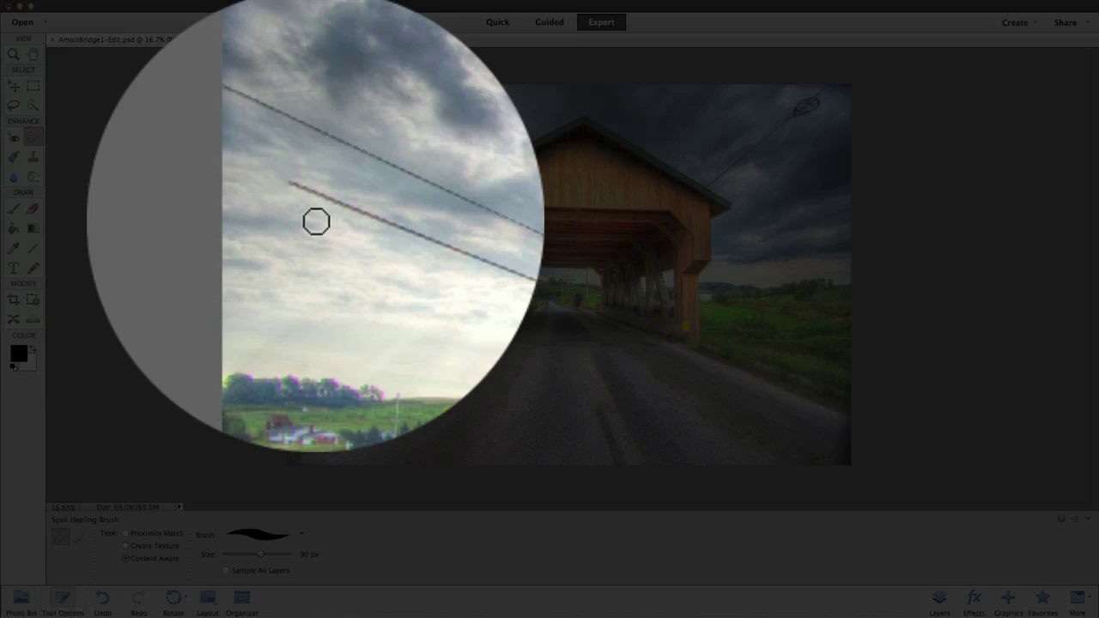
{"action": "left_click_drag", "start_coordinate": [310, 214], "coordinate": [399, 243]}
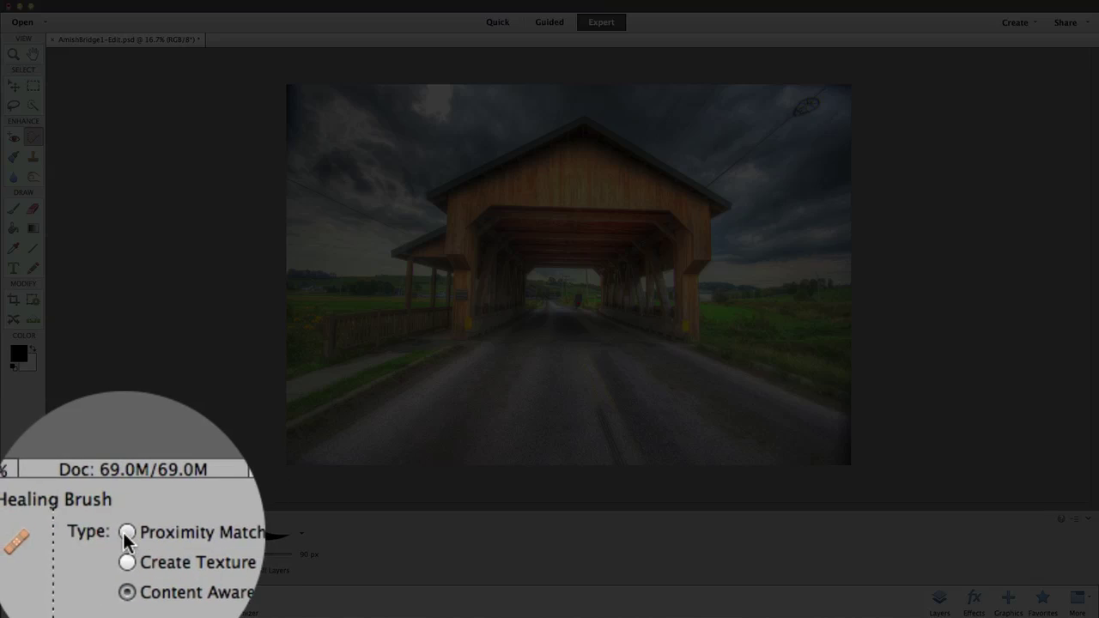
- Switch the healing type to Proximity Match and remove the upper power line and the dark lamp above the bridge's side roof
{"action": "left_click", "coordinate": [125, 532]}
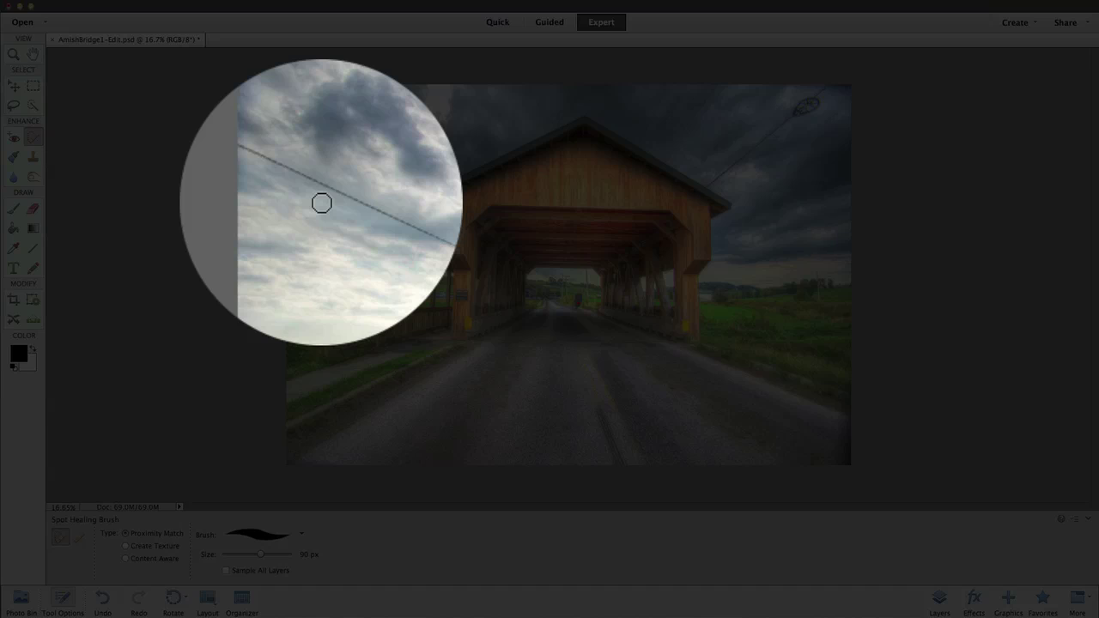
{"action": "left_click", "coordinate": [289, 179]}
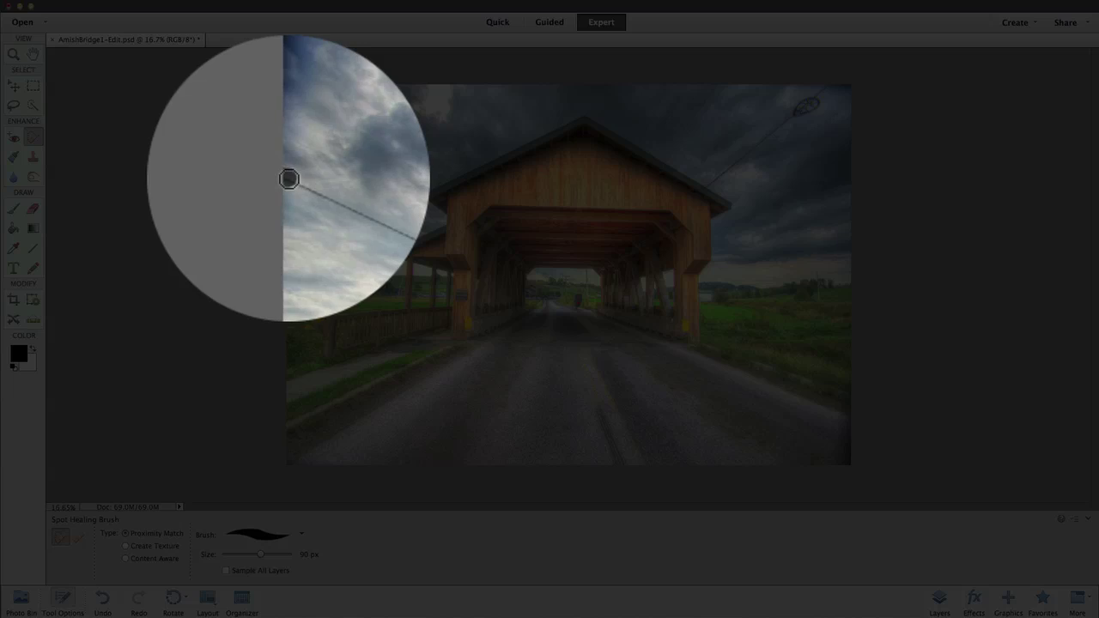
{"action": "left_click_drag", "start_coordinate": [289, 178], "coordinate": [388, 232]}
{"action": "left_click", "coordinate": [326, 197]}
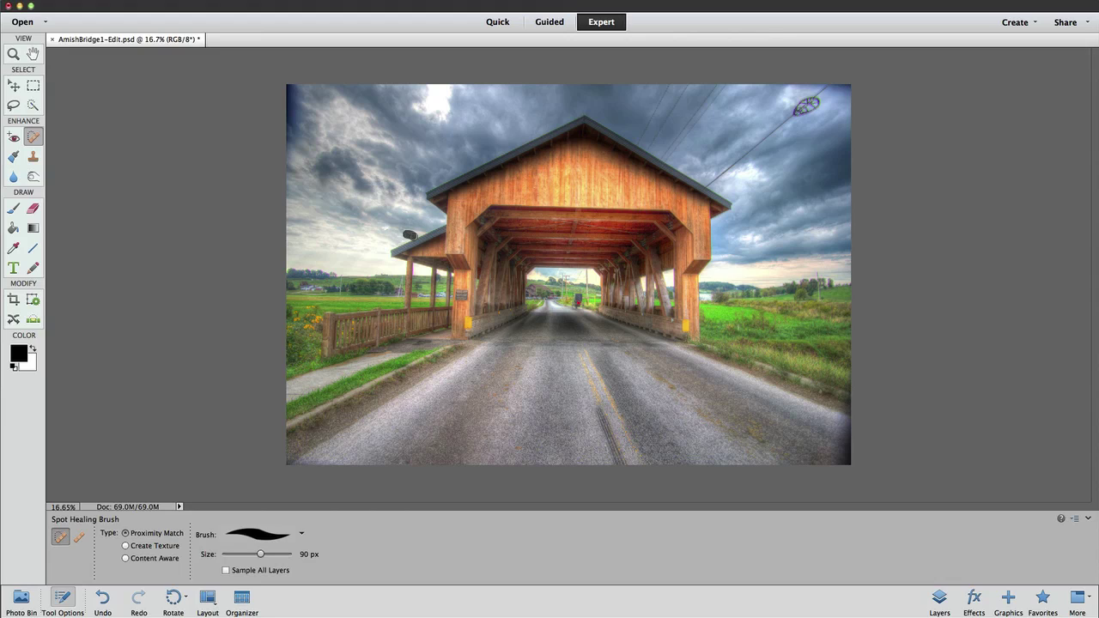
{"action": "left_click_drag", "start_coordinate": [410, 235], "coordinate": [411, 234]}
- Heal away the two leftmost wires above the roof's right slope, setting the healing type to Content Aware
{"action": "left_click_drag", "start_coordinate": [667, 87], "coordinate": [637, 140]}
{"action": "left_click", "coordinate": [125, 558]}
{"action": "left_click_drag", "start_coordinate": [684, 91], "coordinate": [642, 144]}
- Remove the remaining wire above the roof's right slope in short healing strokes, adjusting the brush size to fit
{"action": "key", "text": "bracketleft"}
{"action": "key", "text": "bracketleft"}
{"action": "key", "text": "bracketleft"}
{"action": "key", "text": "bracketright"}
{"action": "left_click_drag", "start_coordinate": [700, 104], "coordinate": [694, 114]}
{"action": "key", "text": "bracketright"}
{"action": "key", "text": "bracketright"}
{"action": "key", "text": "bracketright"}
{"action": "key", "text": "bracketright"}
{"action": "key", "text": "bracketright"}
{"action": "key", "text": "bracketright"}
{"action": "key", "text": "bracketright"}
{"action": "key", "text": "bracketleft"}
{"action": "left_click_drag", "start_coordinate": [724, 91], "coordinate": [709, 127]}
{"action": "key", "text": "bracketleft"}
{"action": "key", "text": "bracketleft"}
{"action": "key", "text": "bracketleft"}
{"action": "key", "text": "bracketleft"}
{"action": "mouse_move", "coordinate": [703, 105]}
{"action": "left_mouse_down"}
{"action": "mouse_move", "coordinate": [664, 148]}
{"action": "mouse_move", "coordinate": [698, 122]}
{"action": "mouse_move", "coordinate": [679, 147]}
{"action": "left_mouse_up"}
{"action": "left_click", "coordinate": [668, 148]}
- Remove the diagonal wire and its looped object from the sky right of the roof, enlarging the healing brush to 150 px
{"action": "left_click_drag", "start_coordinate": [788, 118], "coordinate": [721, 172]}
{"action": "mouse_move", "coordinate": [807, 105]}
{"action": "left_mouse_down"}
{"action": "mouse_move", "coordinate": [795, 116]}
{"action": "mouse_move", "coordinate": [800, 125]}
{"action": "mouse_move", "coordinate": [808, 104]}
{"action": "mouse_move", "coordinate": [799, 122]}
{"action": "mouse_move", "coordinate": [810, 117]}
{"action": "left_mouse_up"}
{"action": "key", "text": "bracketright"}
{"action": "key", "text": "bracketright"}
{"action": "key", "text": "bracketright"}
{"action": "key", "text": "bracketright"}
{"action": "key", "text": "bracketright"}
{"action": "key", "text": "bracketright"}
{"action": "key", "text": "bracketright"}
{"action": "left_click", "coordinate": [790, 117]}
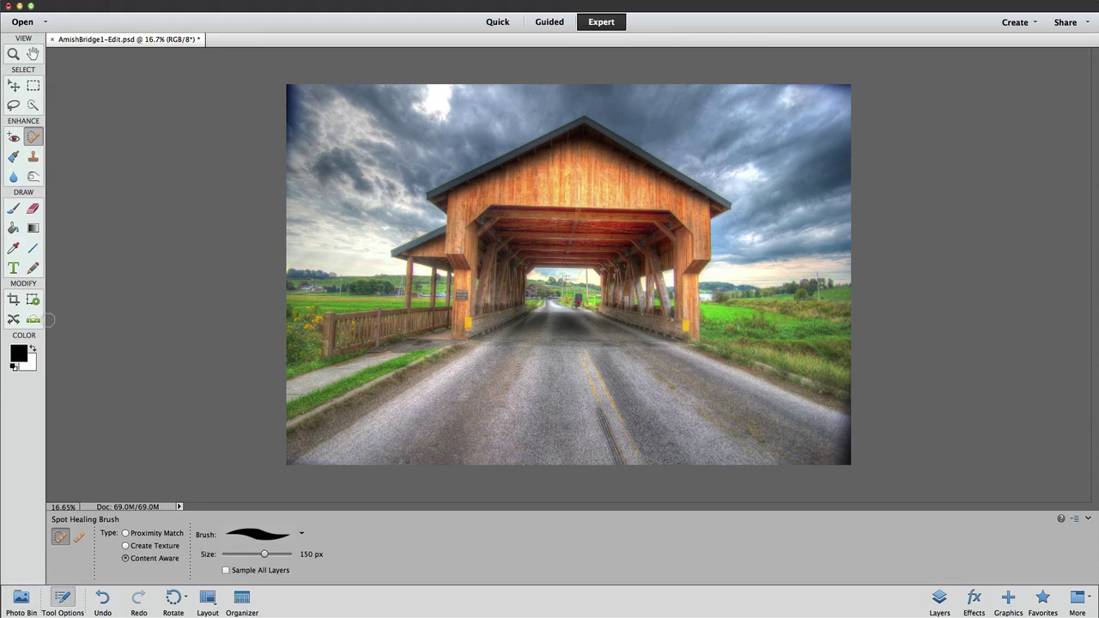
{"action": "left_click", "coordinate": [12, 299]}
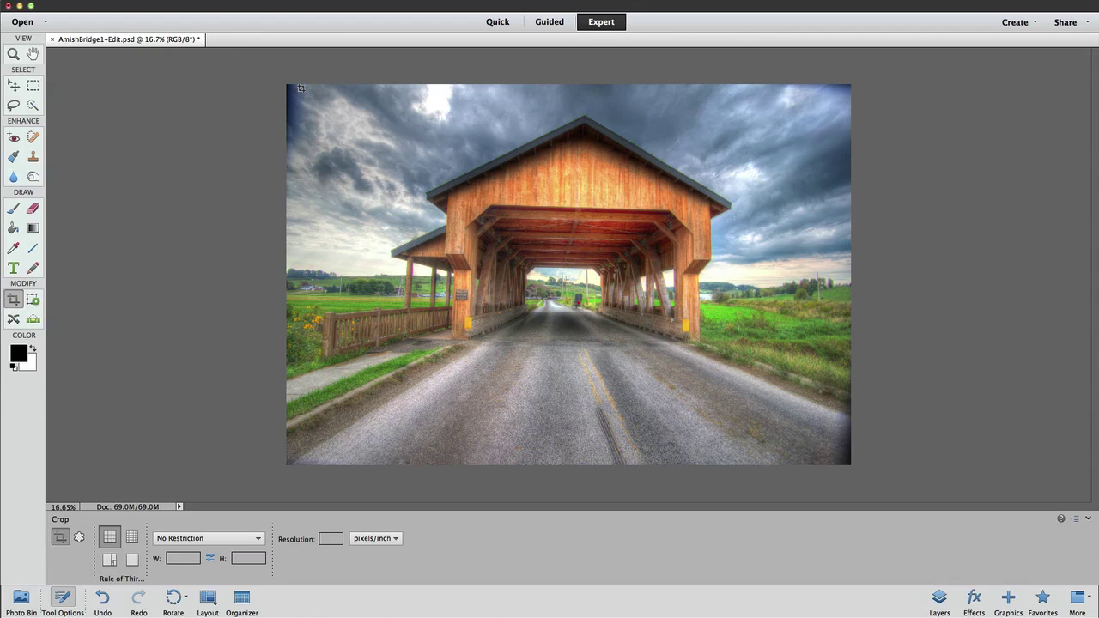
{"action": "left_click_drag", "start_coordinate": [300, 88], "coordinate": [842, 464]}
{"action": "left_click_drag", "start_coordinate": [842, 464], "coordinate": [841, 465]}
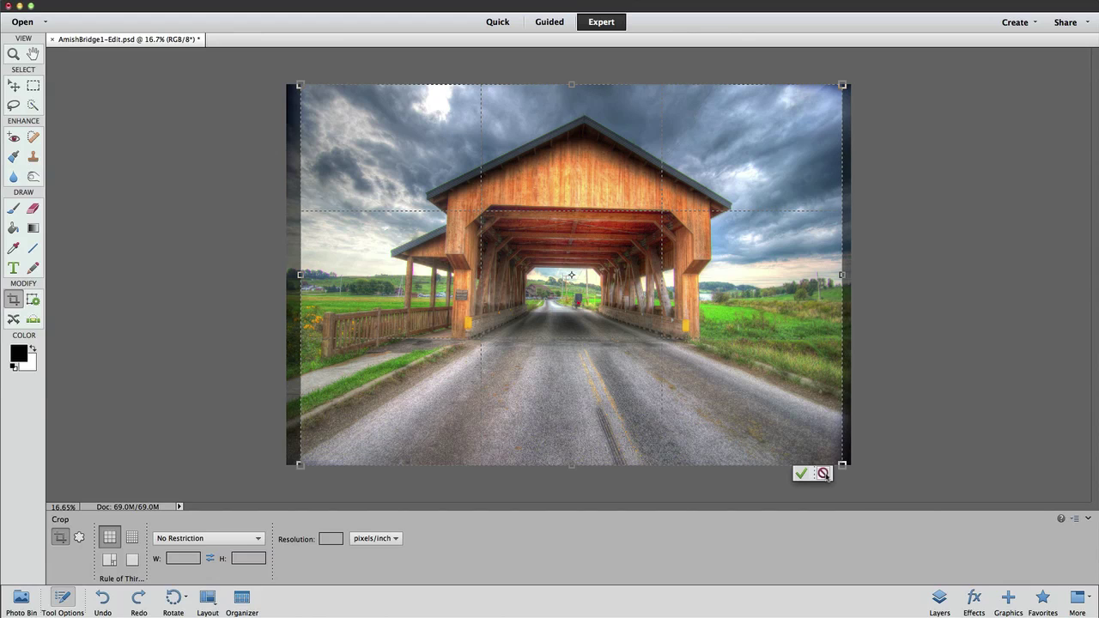
{"action": "left_click", "coordinate": [823, 472]}
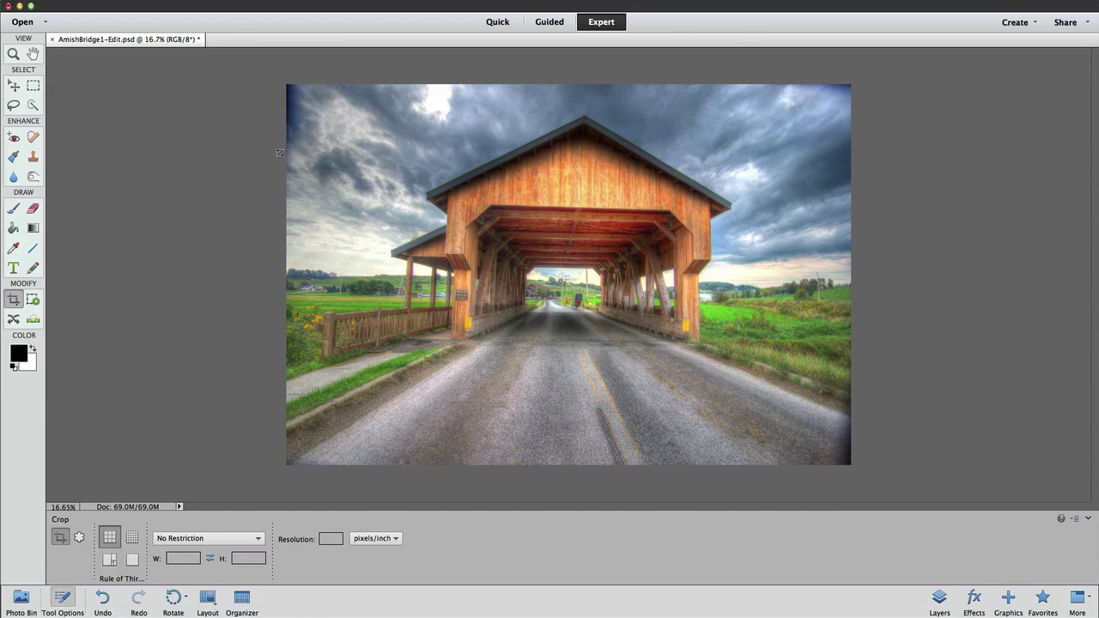
- Heal the dark vignette in the photo's upper-left corner with the Spot Healing Brush at 250 px
{"action": "left_click", "coordinate": [34, 140]}
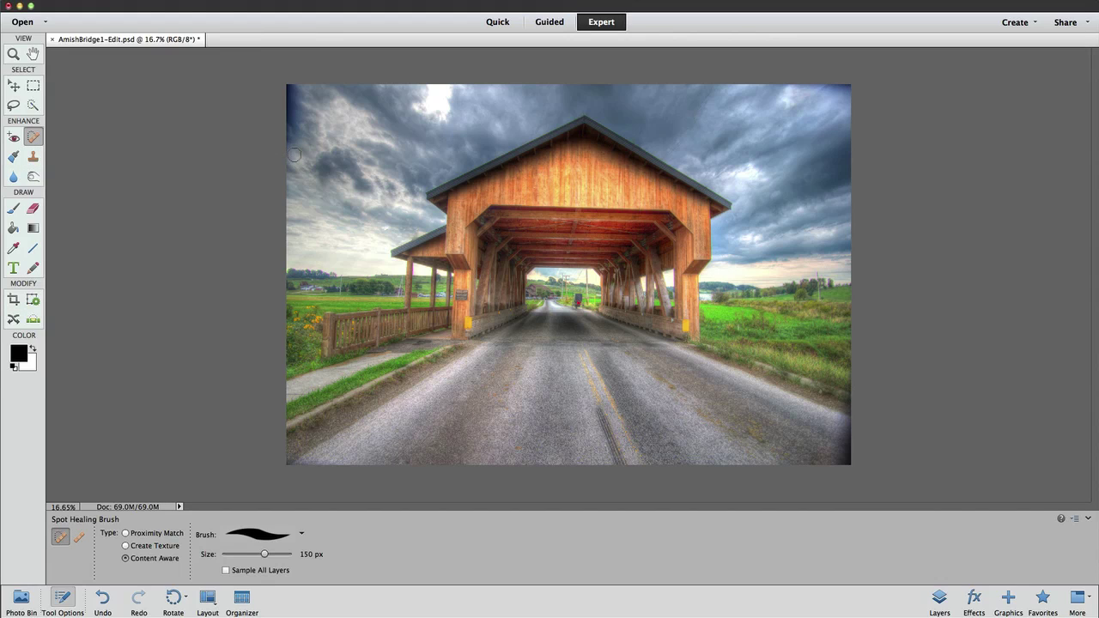
{"action": "key", "text": "bracketright"}
{"action": "key", "text": "bracketright"}
{"action": "key", "text": "bracketright"}
{"action": "left_click_drag", "start_coordinate": [294, 157], "coordinate": [290, 86]}
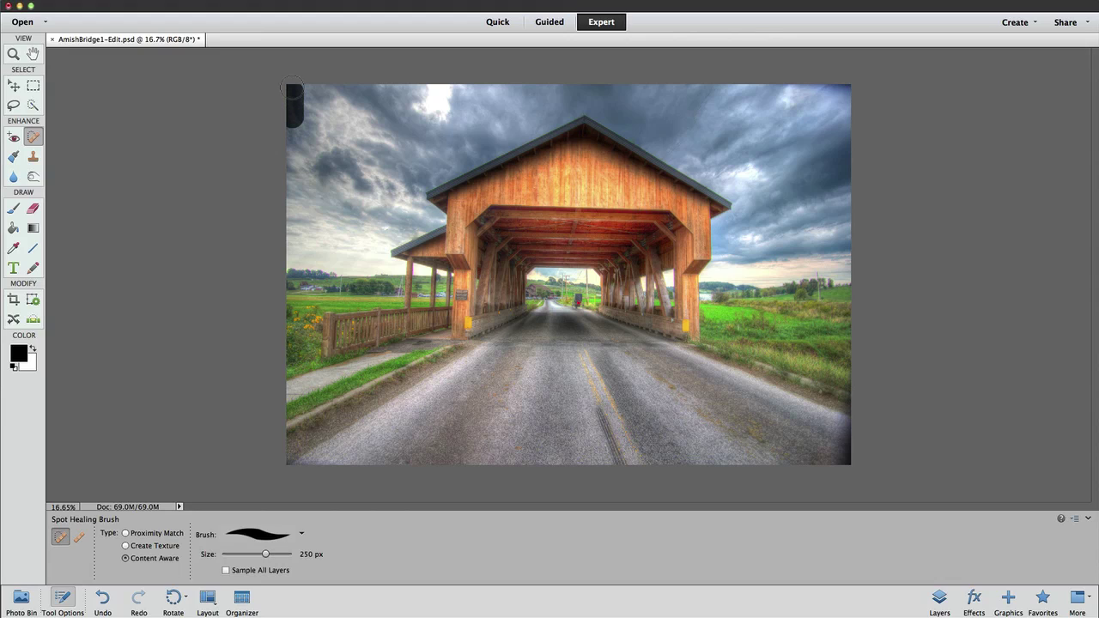
{"action": "left_click", "coordinate": [291, 146]}
{"action": "left_click", "coordinate": [295, 97]}
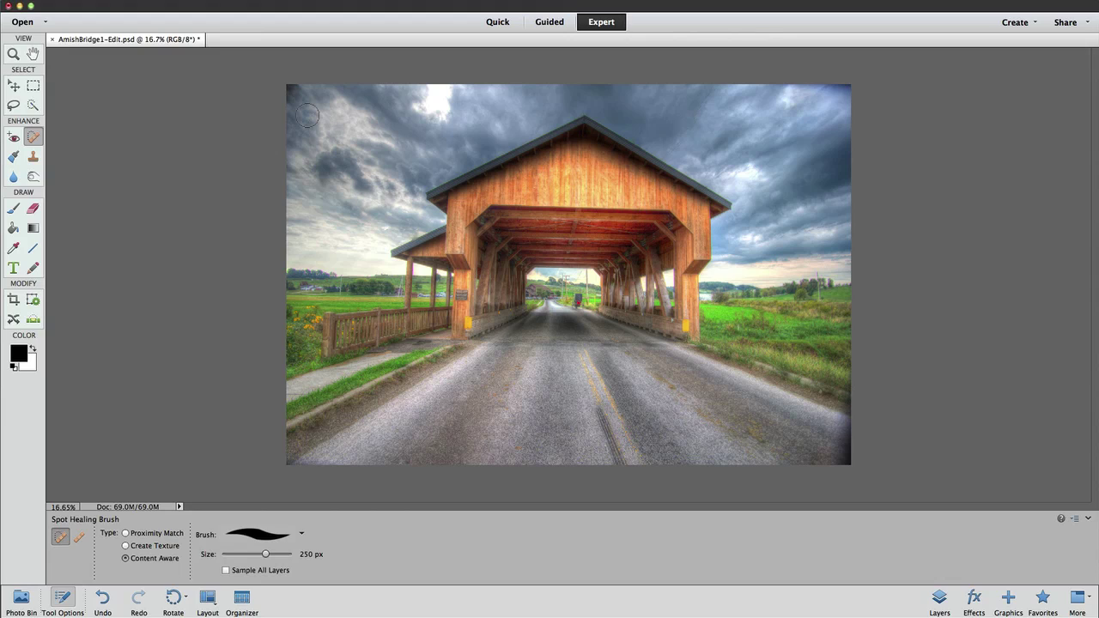
{"action": "left_click", "coordinate": [289, 89]}
- Heal the dark vignetting in the photo's lower-right and upper-right corners with the Spot Healing Brush
{"action": "mouse_move", "coordinate": [827, 453]}
{"action": "left_mouse_down"}
{"action": "mouse_move", "coordinate": [840, 459]}
{"action": "mouse_move", "coordinate": [831, 438]}
{"action": "mouse_move", "coordinate": [860, 453]}
{"action": "mouse_move", "coordinate": [838, 422]}
{"action": "mouse_move", "coordinate": [880, 443]}
{"action": "mouse_move", "coordinate": [829, 448]}
{"action": "mouse_move", "coordinate": [863, 471]}
{"action": "mouse_move", "coordinate": [839, 430]}
{"action": "mouse_move", "coordinate": [872, 444]}
{"action": "mouse_move", "coordinate": [835, 455]}
{"action": "left_mouse_up"}
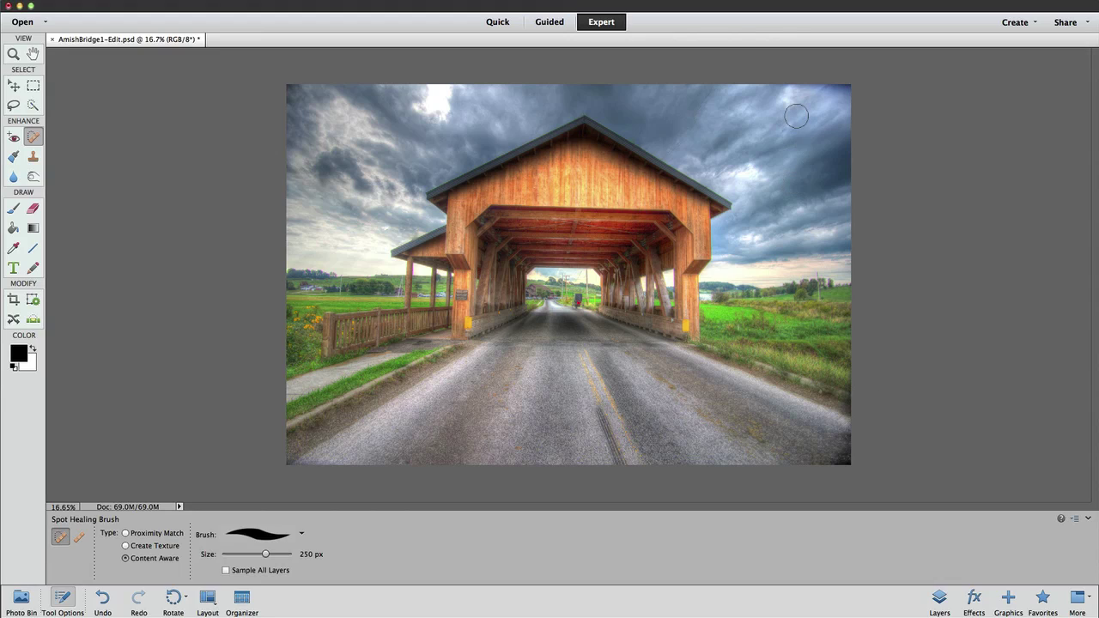
{"action": "left_click_drag", "start_coordinate": [827, 97], "coordinate": [848, 93]}
{"action": "left_click", "coordinate": [839, 93]}
{"action": "left_click", "coordinate": [840, 90]}
{"action": "left_click", "coordinate": [845, 96]}
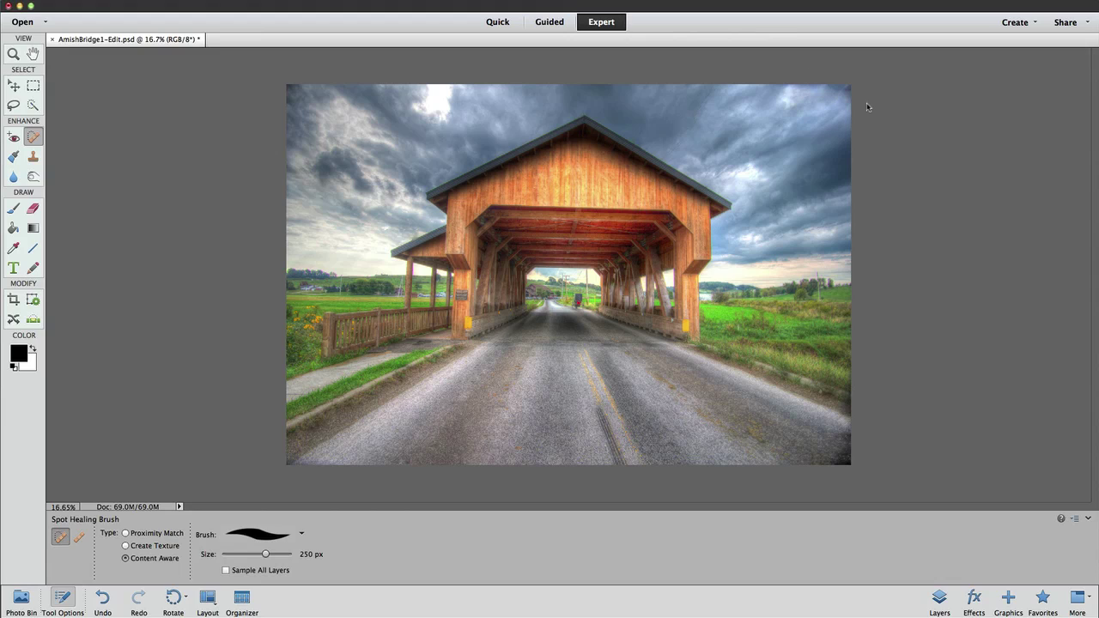